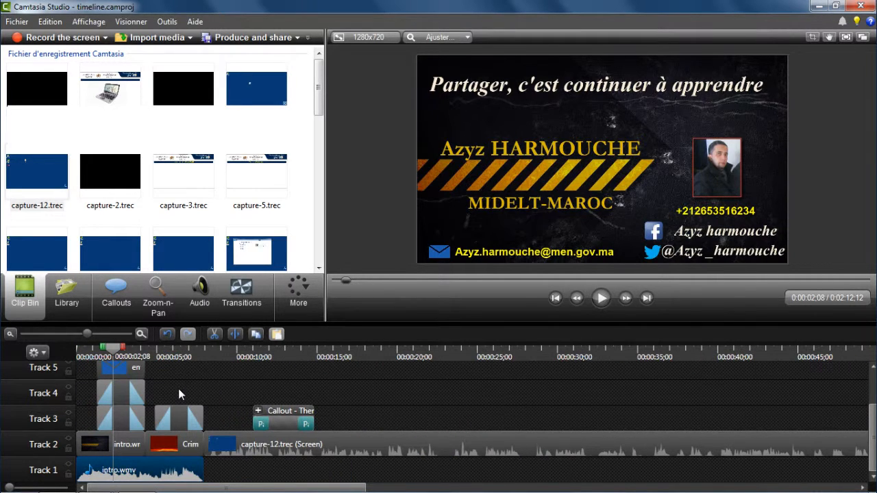
left_click(141, 334)
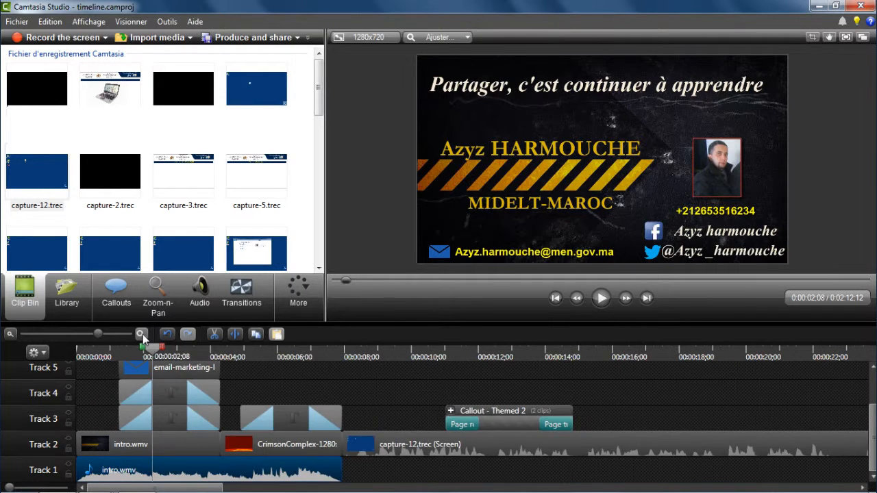
left_click(141, 335)
left_click(10, 334)
left_click(10, 334)
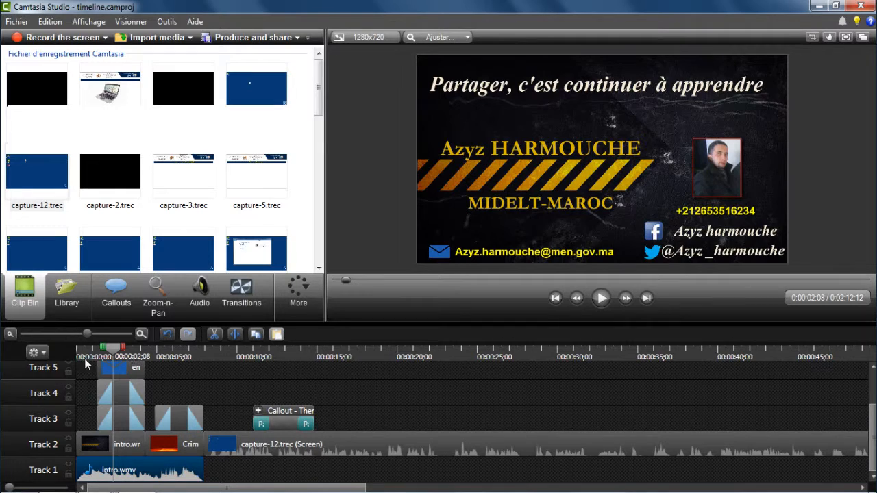
left_click(43, 355)
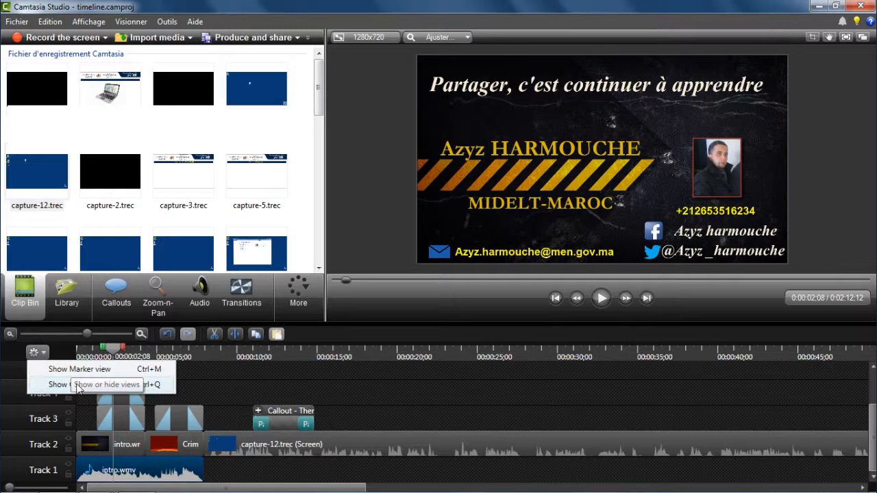
left_click(62, 352)
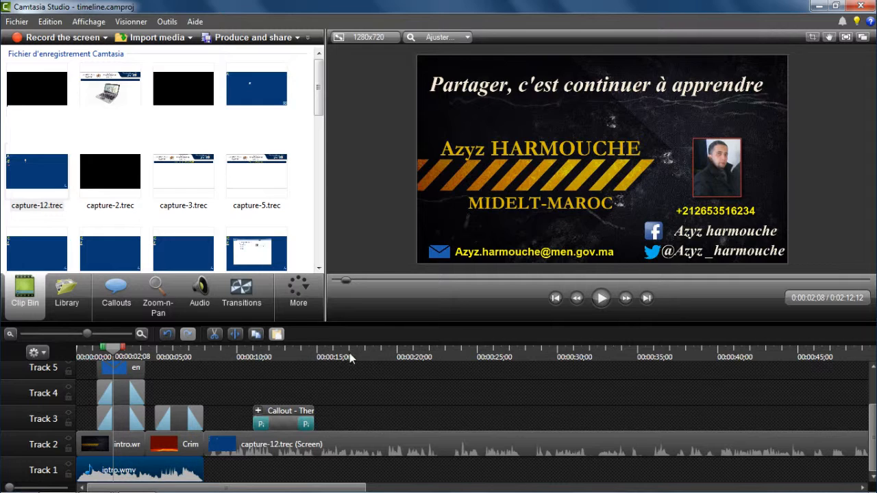
Step: Scrub the playhead to about 0:00:02;27 and select the clips on Tracks 5, 4 and 3 in turn to see which preview element each one holds
left_click_drag(113, 357, 220, 352)
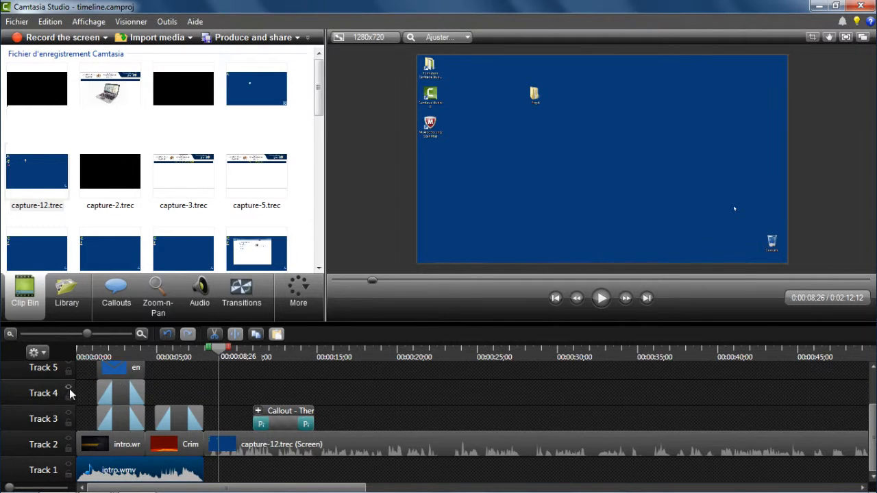
left_click_drag(221, 351, 125, 363)
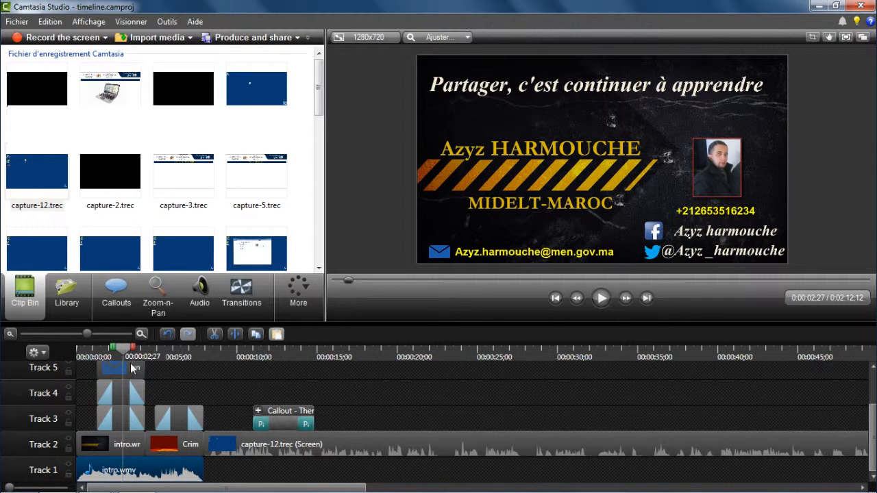
left_click(118, 372)
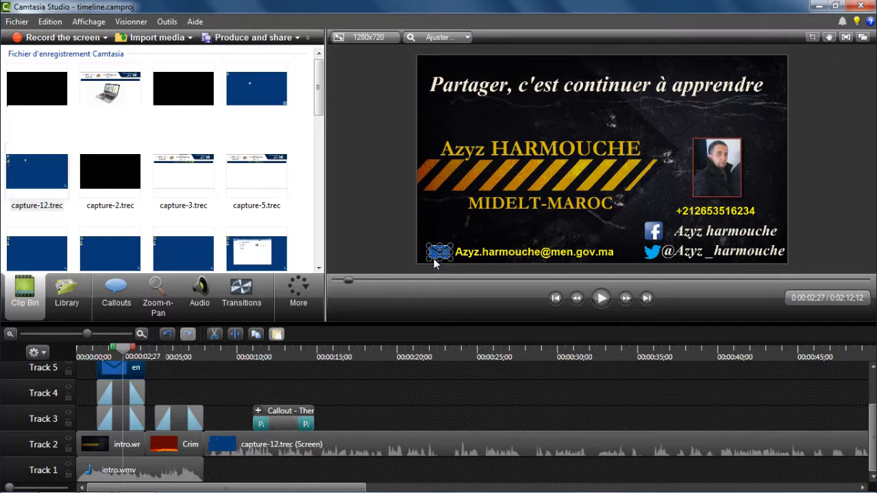
left_click(126, 392)
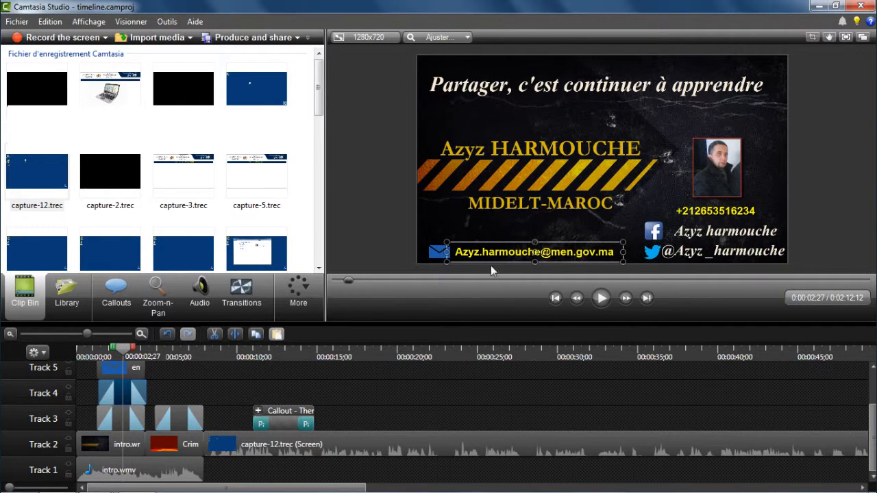
left_click(118, 420)
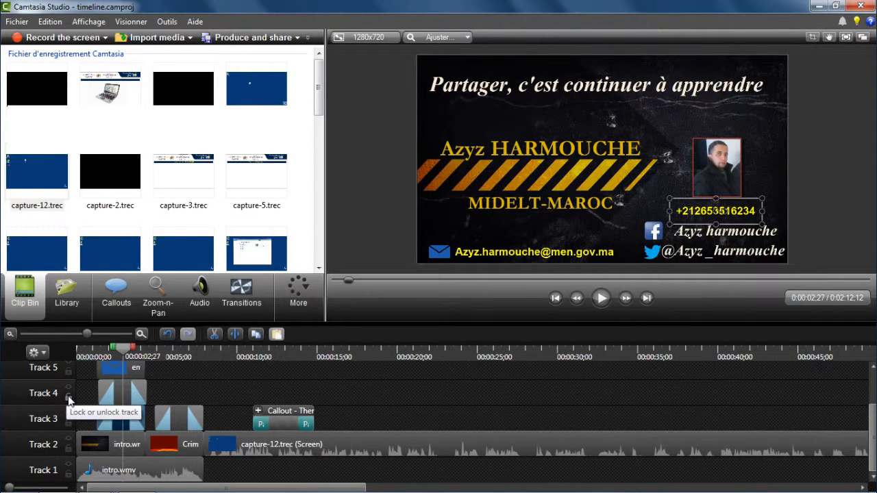
Step: Lock Track 4 against editing and unlock it again
left_click(69, 396)
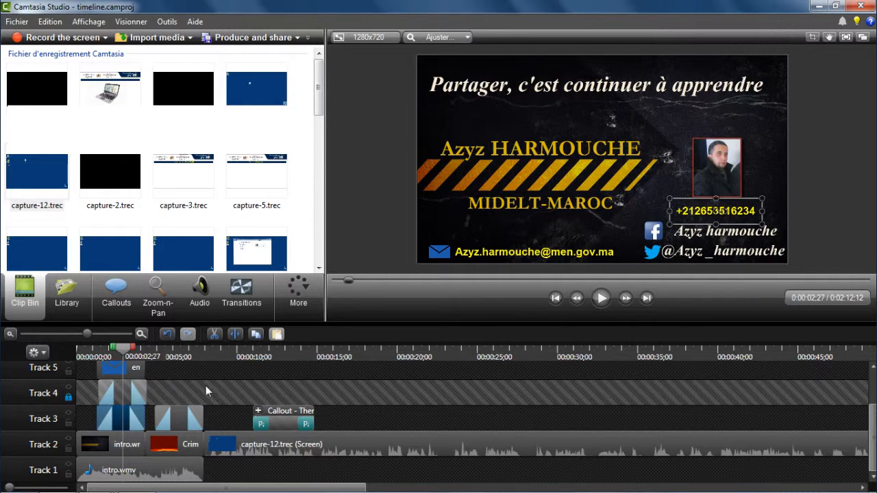
left_click(257, 392)
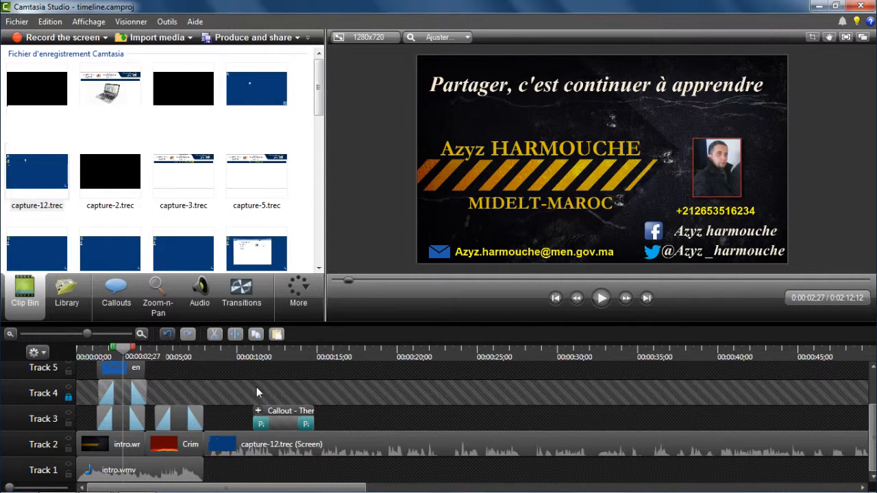
left_click(69, 396)
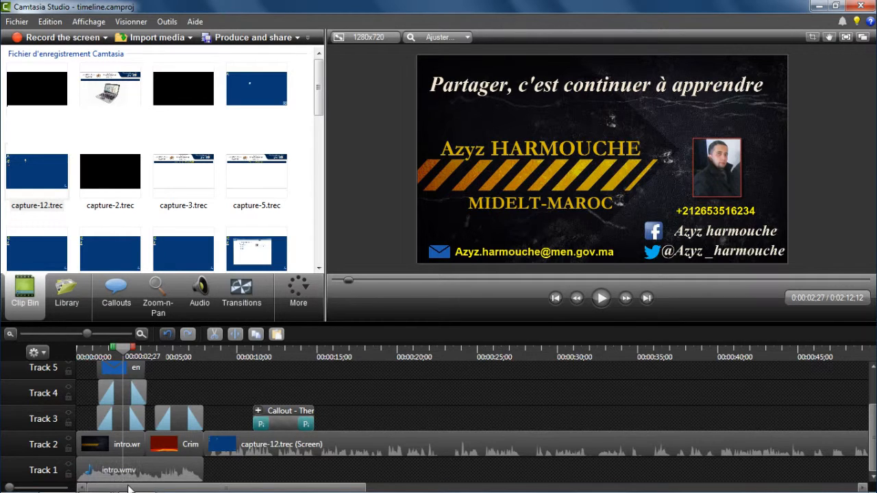
mouse_move(189, 488)
left_mouse_down()
mouse_move(589, 489)
mouse_move(117, 480)
mouse_move(186, 481)
left_mouse_up()
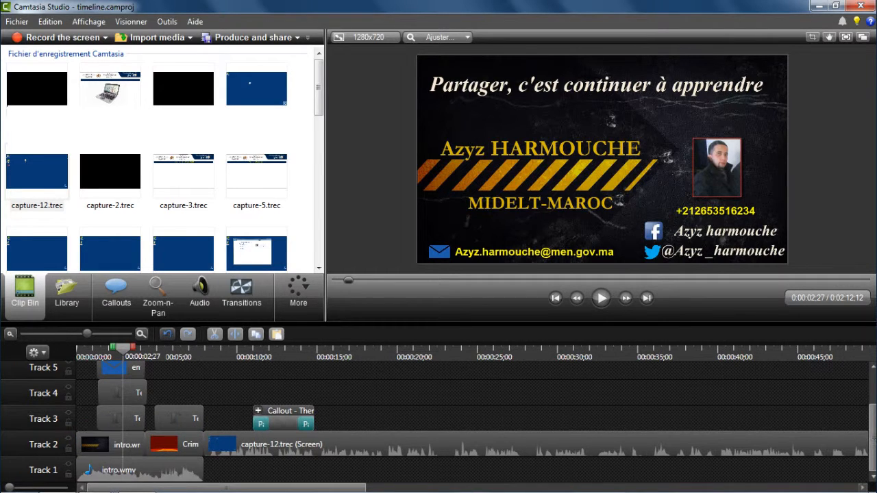
mouse_move(872, 438)
left_mouse_down()
mouse_move(873, 391)
mouse_move(875, 445)
left_mouse_up()
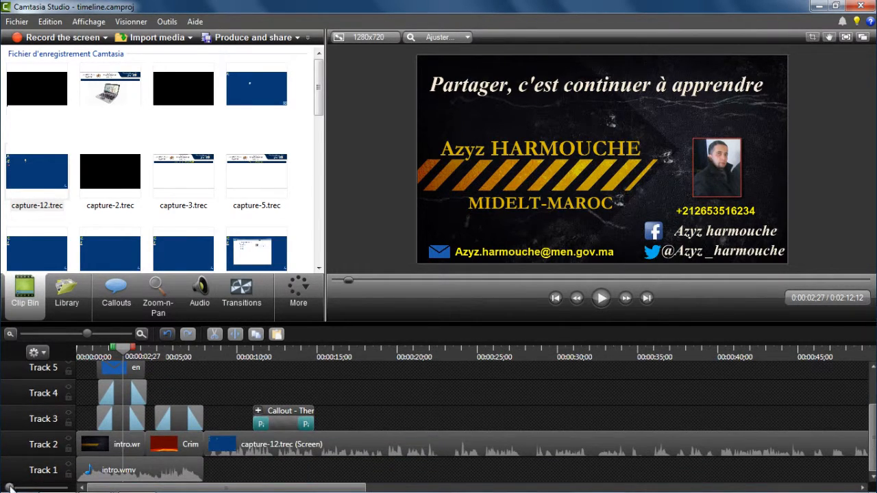
mouse_move(10, 487)
left_mouse_down()
mouse_move(19, 488)
mouse_move(8, 488)
left_mouse_up()
left_click(318, 440)
left_click_drag(293, 425, 328, 425)
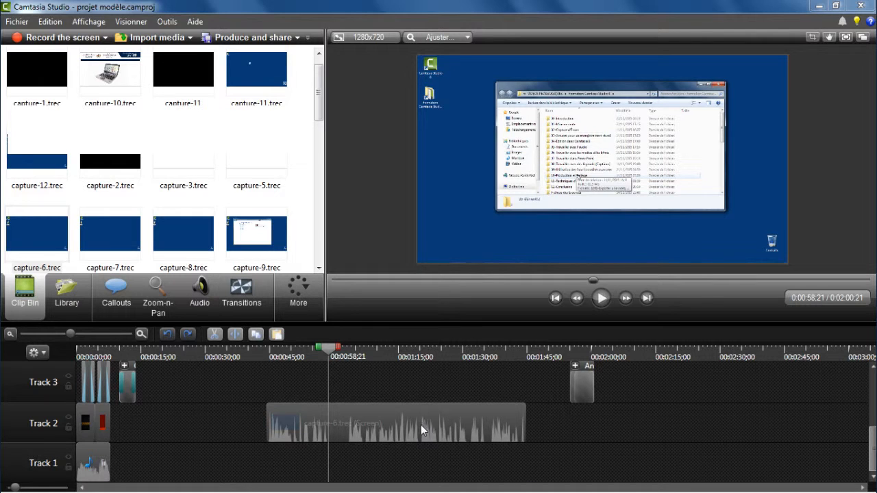
Step: Select the timeline range from about 0:01:03;24 to 0:01:14;17 and play back that section of the capture-6.trec clip
mouse_move(326, 351)
left_mouse_down()
mouse_move(389, 349)
mouse_move(339, 355)
left_mouse_up()
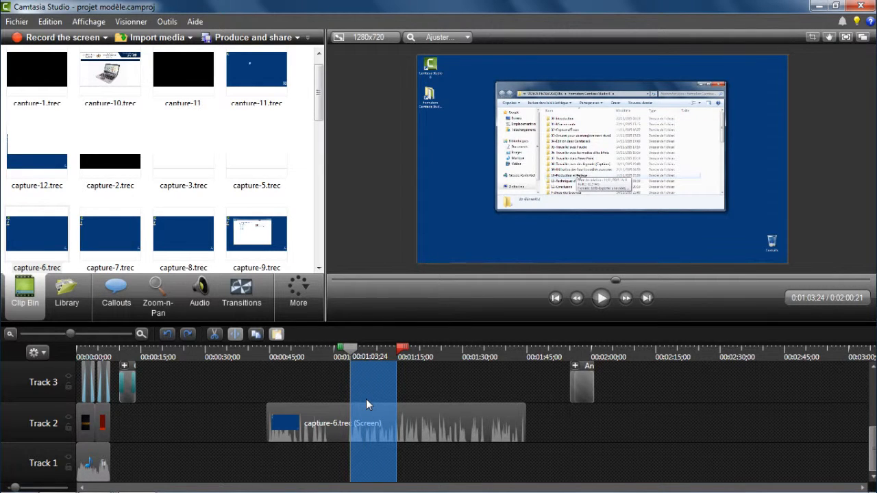
key("space")
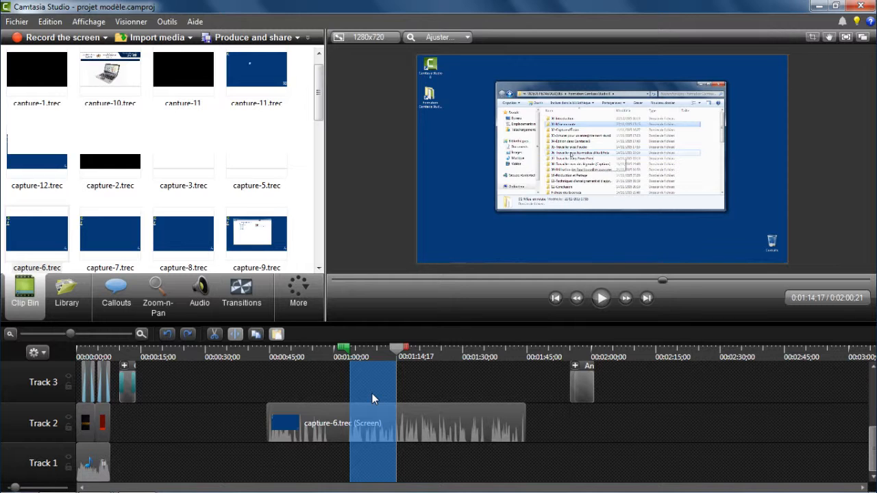
key("space")
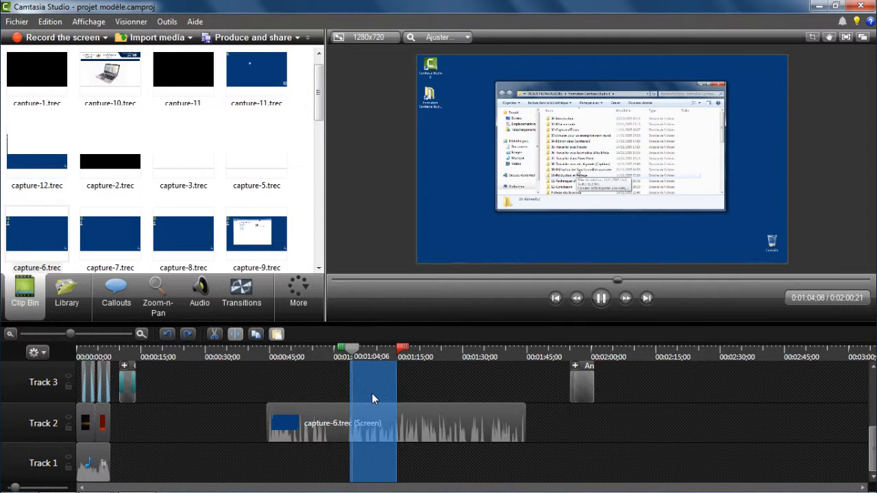
key("space")
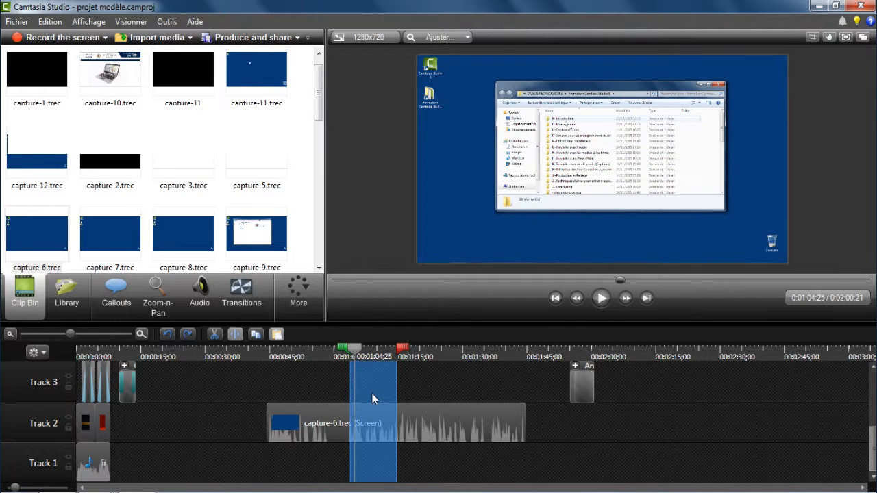
left_click(353, 351)
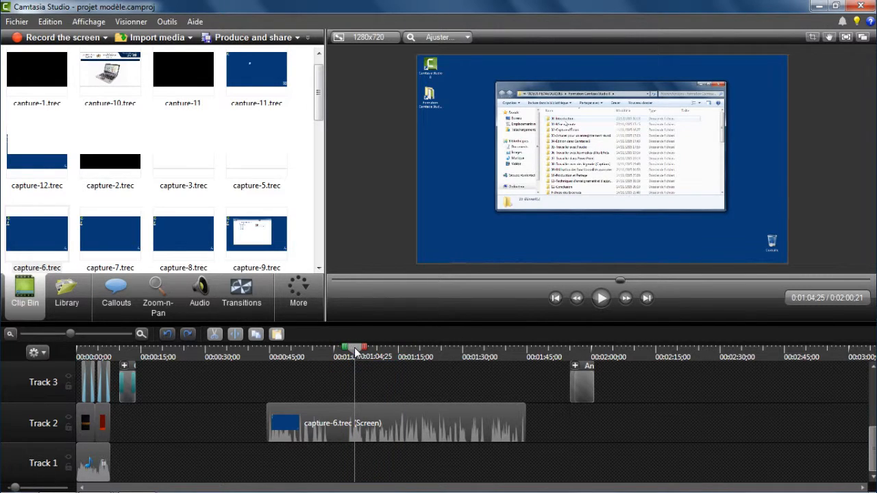
Step: Add an audio fade-in and fade-out to the capture-6.trec clip on Track 2
left_click_drag(355, 351, 422, 351)
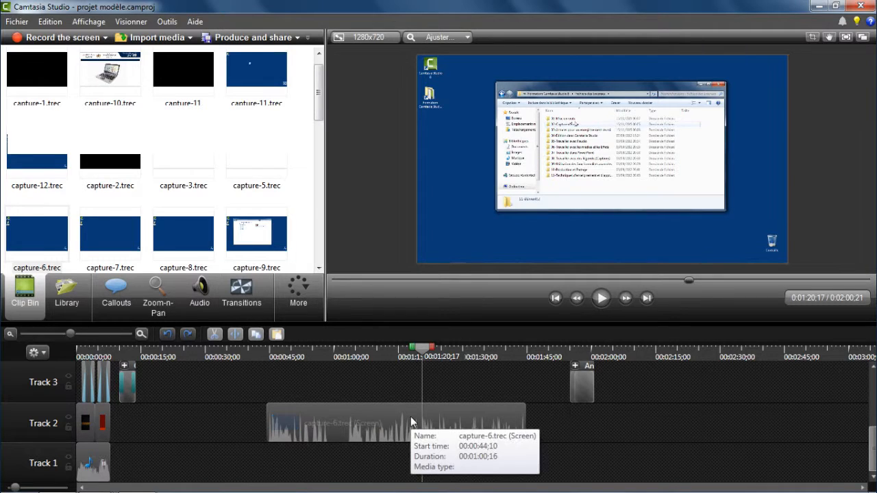
right_click(406, 416)
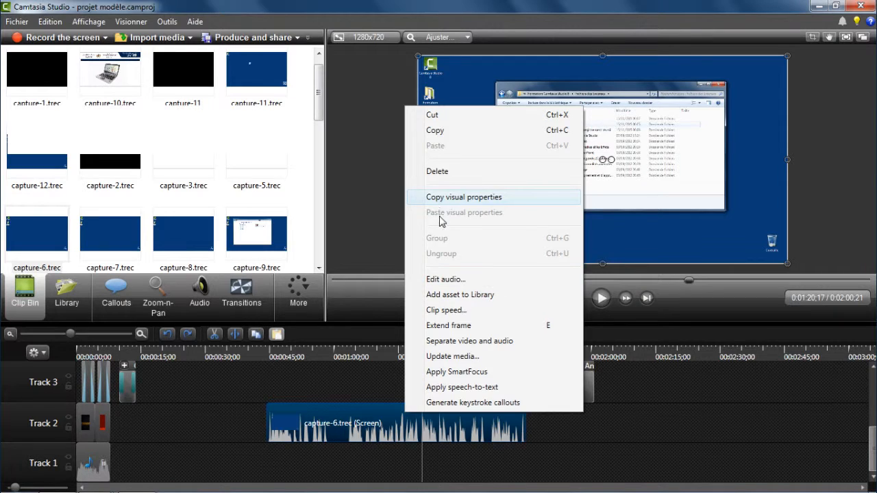
left_click(447, 280)
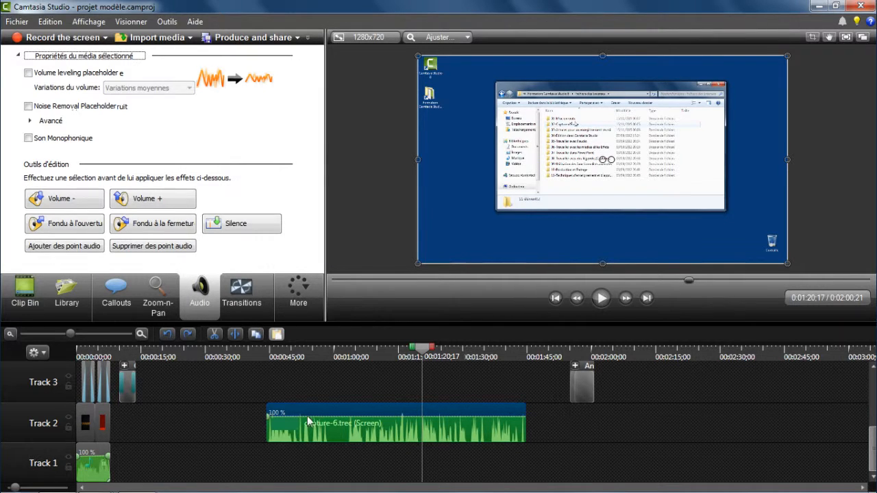
left_click(76, 226)
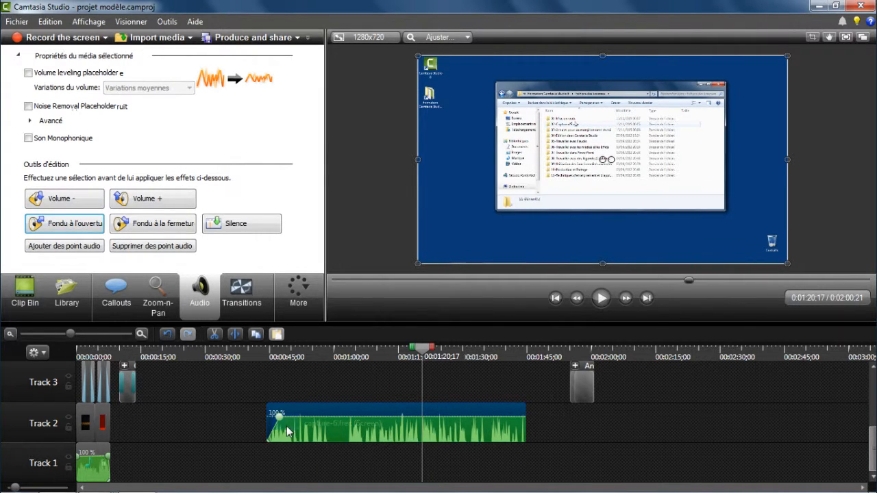
left_click(155, 227)
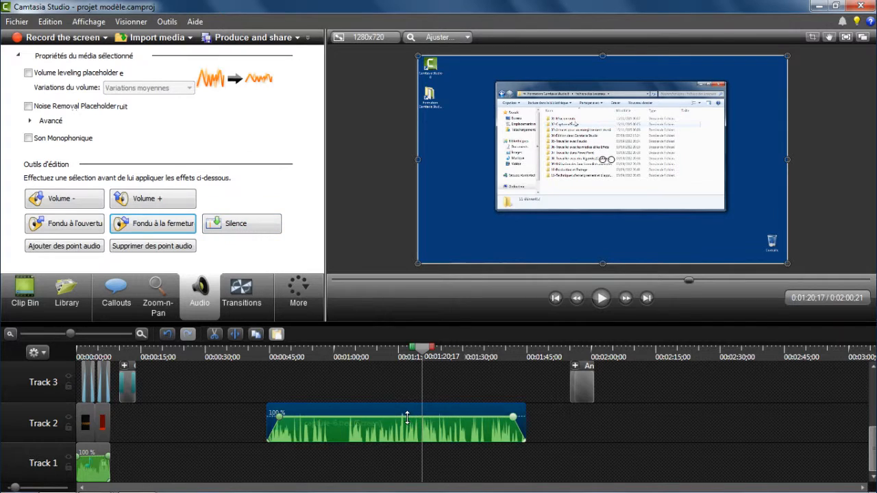
left_click_drag(409, 417, 401, 417)
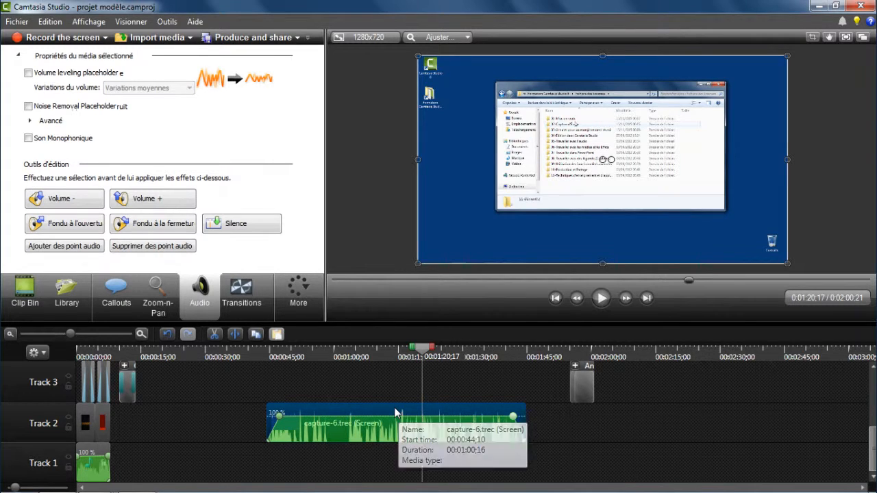
Step: Separate the video and audio of the capture-6.trec clip and delete the separated audio clip
right_click(396, 409)
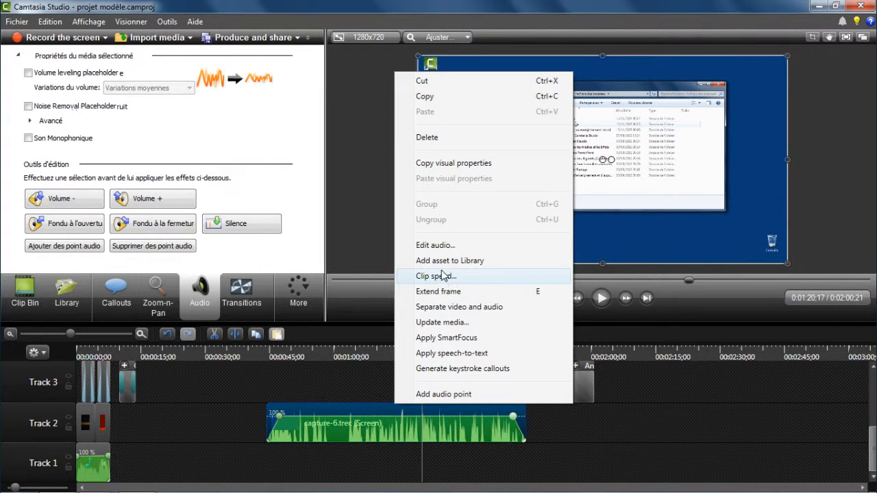
left_click(447, 307)
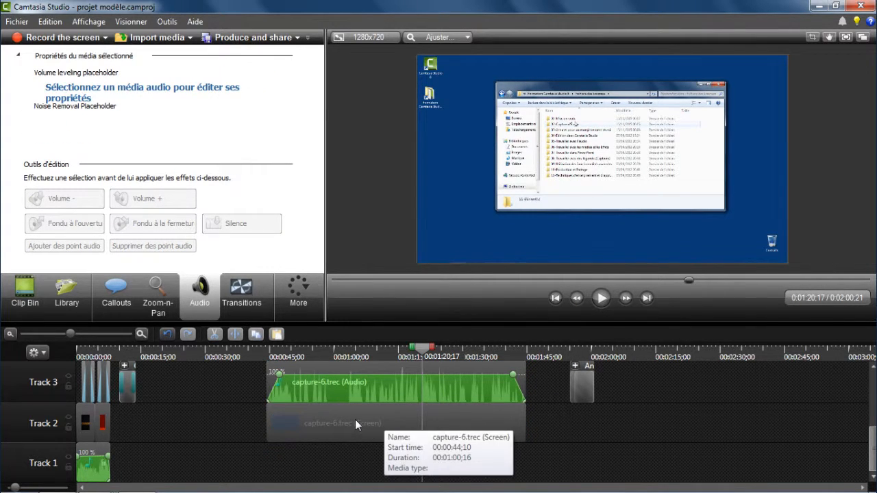
left_click_drag(346, 367, 558, 421)
key("Delete")
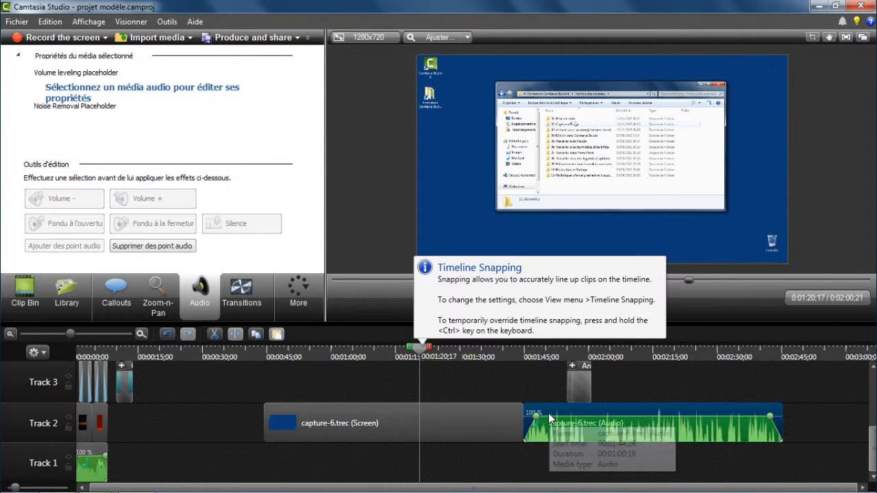
Step: Review the clip speed settings of the capture-6.trec video on Track 2 and close them without applying a change
left_click_drag(418, 349, 373, 349)
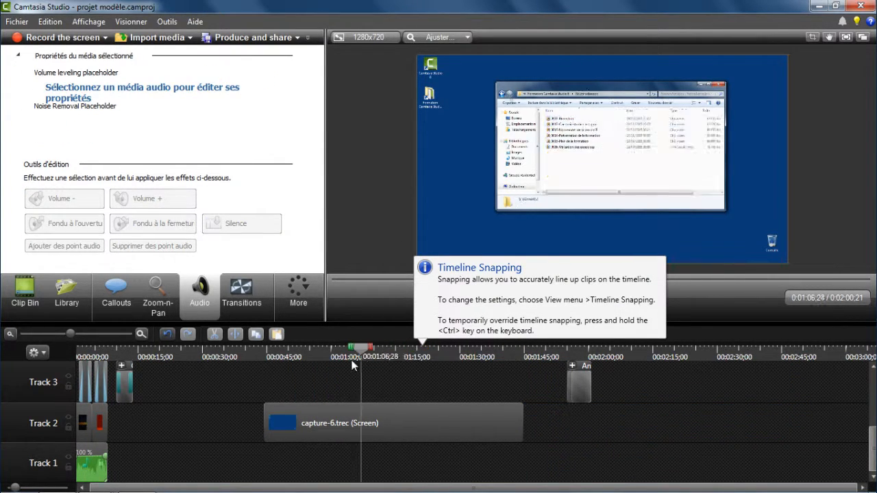
left_click(398, 423)
right_click(398, 423)
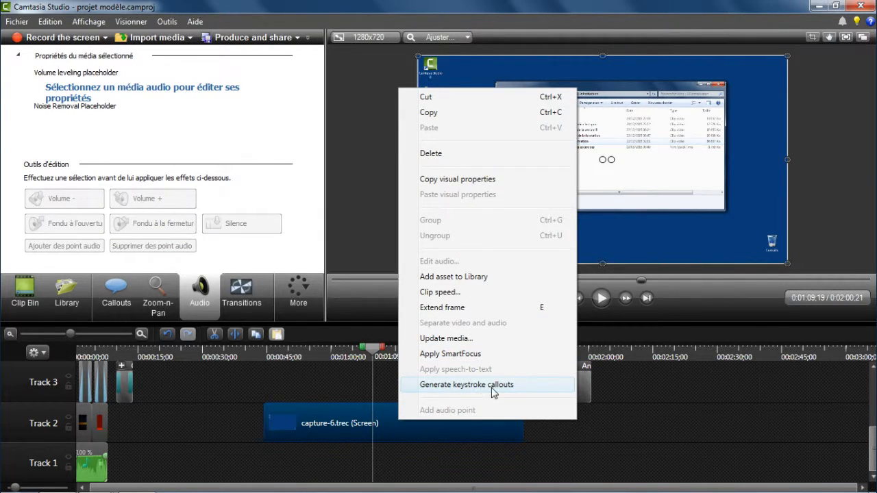
left_click(437, 292)
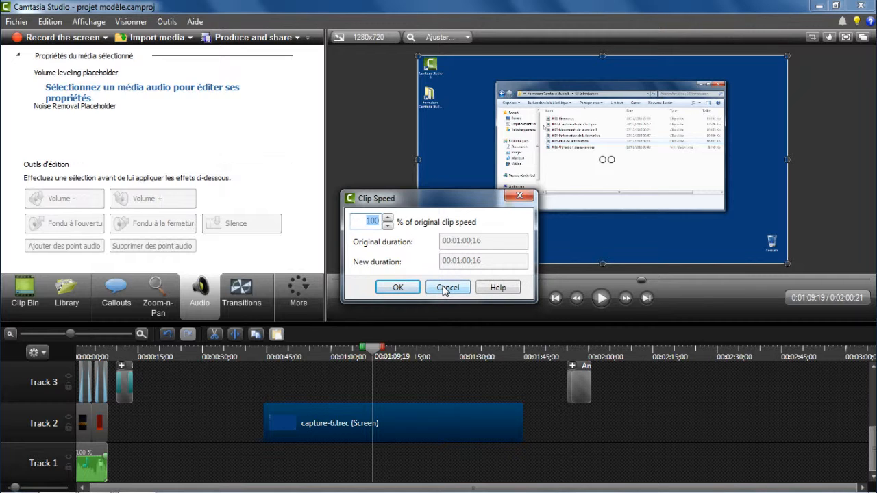
left_click(445, 288)
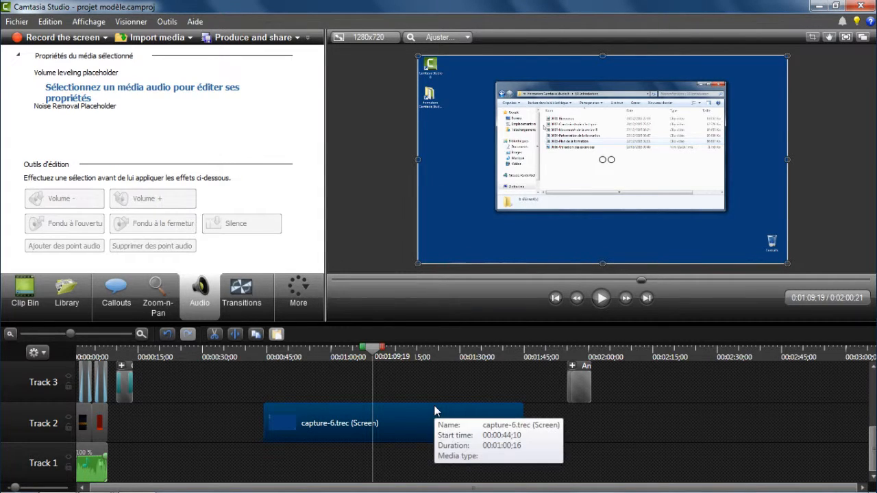